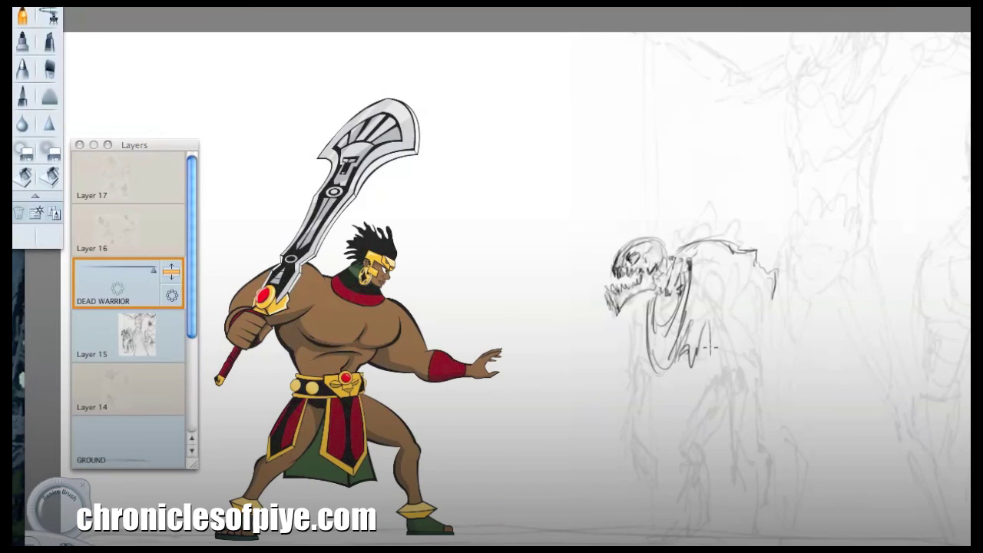
# Sketch jagged spikes along the skeletal creature's upper back and neck on the DEAD WARRIOR layer
pyautogui.moveTo(709, 262)
pyautogui.mouseDown()
pyautogui.moveTo(702, 325)
pyautogui.moveTo(724, 308)
pyautogui.moveTo(682, 224)
pyautogui.moveTo(706, 186)
pyautogui.moveTo(726, 229)
pyautogui.moveTo(740, 219)
pyautogui.moveTo(764, 250)
pyautogui.moveTo(700, 225)
pyautogui.mouseUp()
pyautogui.moveTo(756, 255); pyautogui.dragTo(765, 266)
pyautogui.moveTo(690, 241); pyautogui.dragTo(669, 260)
pyautogui.moveTo(682, 248); pyautogui.dragTo(669, 270)
# Sketch the creature's near arm from the shoulder through the spiked elbow down to the bony clawed hand
pyautogui.moveTo(732, 308)
pyautogui.mouseDown()
pyautogui.moveTo(739, 335)
pyautogui.moveTo(723, 330)
pyautogui.mouseUp()
pyautogui.moveTo(717, 314)
pyautogui.mouseDown()
pyautogui.moveTo(730, 368)
pyautogui.moveTo(757, 348)
pyautogui.moveTo(734, 393)
pyautogui.moveTo(742, 353)
pyautogui.mouseUp()
pyautogui.moveTo(757, 388); pyautogui.dragTo(745, 426)
pyautogui.moveTo(736, 380)
pyautogui.mouseDown()
pyautogui.moveTo(746, 415)
pyautogui.moveTo(728, 407)
pyautogui.moveTo(743, 419)
pyautogui.moveTo(726, 434)
pyautogui.moveTo(737, 481)
pyautogui.mouseUp()
pyautogui.moveTo(736, 434)
pyautogui.mouseDown()
pyautogui.moveTo(747, 488)
pyautogui.moveTo(751, 432)
pyautogui.moveTo(728, 378)
pyautogui.moveTo(745, 421)
pyautogui.mouseUp()
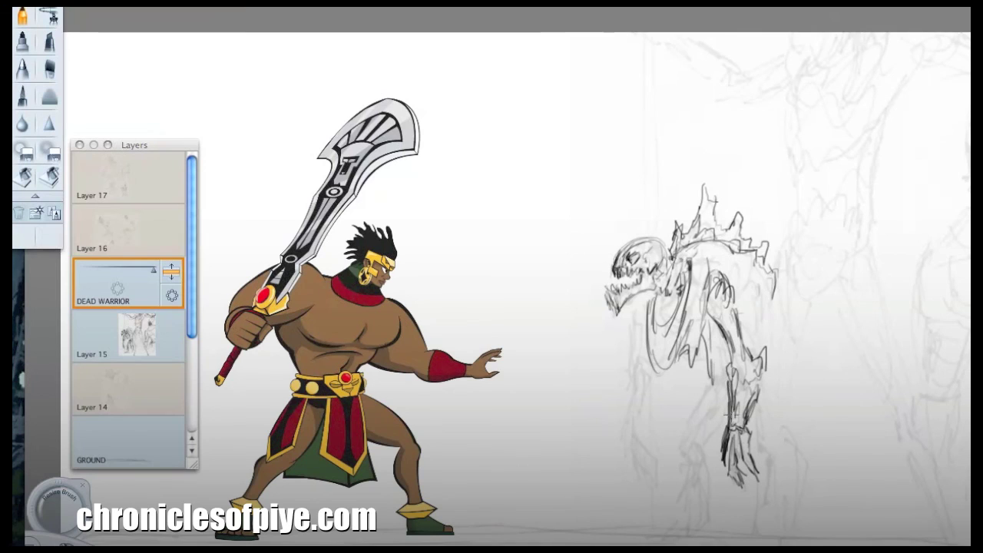
# Sketch the creature's far arm hanging down in front of the body, ending in a clawed hand
pyautogui.moveTo(650, 300); pyautogui.dragTo(638, 304)
pyautogui.moveTo(639, 303)
pyautogui.mouseDown()
pyautogui.moveTo(634, 375)
pyautogui.moveTo(648, 373)
pyautogui.mouseUp()
pyautogui.moveTo(646, 350)
pyautogui.mouseDown()
pyautogui.moveTo(653, 391)
pyautogui.moveTo(627, 438)
pyautogui.moveTo(650, 449)
pyautogui.moveTo(631, 472)
pyautogui.moveTo(637, 491)
pyautogui.mouseUp()
pyautogui.moveTo(629, 450)
pyautogui.mouseDown()
pyautogui.moveTo(619, 474)
pyautogui.moveTo(629, 471)
pyautogui.mouseUp()
# Sketch the ragged strips hanging from the creature's torso and the outline of its hunched back
pyautogui.moveTo(716, 349); pyautogui.dragTo(700, 401)
pyautogui.moveTo(681, 359); pyautogui.dragTo(679, 379)
pyautogui.moveTo(697, 361)
pyautogui.mouseDown()
pyautogui.moveTo(682, 406)
pyautogui.moveTo(697, 368)
pyautogui.mouseUp()
pyautogui.moveTo(767, 272); pyautogui.dragTo(765, 321)
pyautogui.moveTo(779, 287); pyautogui.dragTo(767, 318)
pyautogui.moveTo(667, 242); pyautogui.dragTo(661, 258)
pyautogui.moveTo(778, 300); pyautogui.dragTo(773, 340)
pyautogui.moveTo(775, 306)
pyautogui.mouseDown()
pyautogui.moveTo(763, 347)
pyautogui.moveTo(702, 338)
pyautogui.mouseUp()
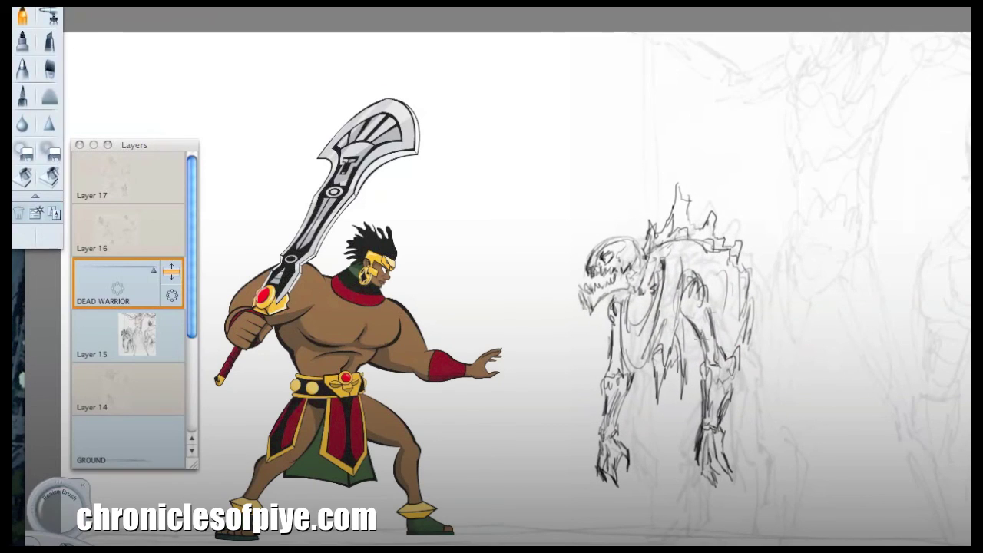
# Sketch the creature's rear leg from the hip over the knee to the foot and erase stray lines
pyautogui.moveTo(757, 358)
pyautogui.mouseDown()
pyautogui.moveTo(774, 344)
pyautogui.moveTo(768, 393)
pyautogui.moveTo(750, 360)
pyautogui.moveTo(743, 378)
pyautogui.moveTo(771, 411)
pyautogui.mouseUp()
pyautogui.moveTo(743, 394); pyautogui.dragTo(748, 456)
pyautogui.moveTo(772, 416)
pyautogui.mouseDown()
pyautogui.moveTo(781, 449)
pyautogui.moveTo(758, 468)
pyautogui.moveTo(794, 460)
pyautogui.mouseUp()
pyautogui.moveTo(791, 455)
pyautogui.mouseDown()
pyautogui.moveTo(803, 423)
pyautogui.moveTo(810, 468)
pyautogui.moveTo(761, 480)
pyautogui.moveTo(762, 516)
pyautogui.mouseUp()
pyautogui.moveTo(802, 500); pyautogui.dragTo(772, 546)
pyautogui.moveTo(765, 521); pyautogui.dragTo(760, 547)
pyautogui.moveTo(774, 468); pyautogui.dragTo(762, 479)
pyautogui.moveTo(782, 448)
pyautogui.mouseDown()
pyautogui.moveTo(787, 530)
pyautogui.moveTo(760, 538)
pyautogui.mouseUp()
pyautogui.click(24, 152)
pyautogui.click(22, 16)
# Sketch the creature's front leg with its thigh, knee joint and shin down to the foot
pyautogui.moveTo(691, 392)
pyautogui.mouseDown()
pyautogui.moveTo(669, 447)
pyautogui.moveTo(676, 440)
pyautogui.mouseUp()
pyautogui.moveTo(671, 441)
pyautogui.mouseDown()
pyautogui.moveTo(673, 462)
pyautogui.moveTo(686, 453)
pyautogui.mouseUp()
pyautogui.moveTo(700, 420); pyautogui.dragTo(681, 453)
pyautogui.moveTo(748, 423); pyautogui.dragTo(751, 453)
pyautogui.moveTo(663, 447)
pyautogui.mouseDown()
pyautogui.moveTo(670, 476)
pyautogui.moveTo(697, 492)
pyautogui.mouseUp()
pyautogui.moveTo(663, 476); pyautogui.dragTo(668, 514)
pyautogui.moveTo(684, 484); pyautogui.dragTo(690, 512)
pyautogui.moveTo(690, 495)
pyautogui.mouseDown()
pyautogui.moveTo(702, 533)
pyautogui.moveTo(664, 544)
pyautogui.mouseUp()
pyautogui.moveTo(669, 522); pyautogui.dragTo(657, 547)
# Add the rear leg's knee details, erase the rough thigh lines and redraw the leg down to the foot
pyautogui.moveTo(770, 470); pyautogui.dragTo(748, 487)
pyautogui.moveTo(759, 453)
pyautogui.mouseDown()
pyautogui.moveTo(736, 484)
pyautogui.moveTo(767, 490)
pyautogui.mouseUp()
pyautogui.moveTo(763, 475)
pyautogui.mouseDown()
pyautogui.moveTo(740, 510)
pyautogui.moveTo(776, 489)
pyautogui.mouseUp()
pyautogui.moveTo(788, 478); pyautogui.dragTo(786, 497)
pyautogui.click(25, 153)
pyautogui.moveTo(770, 403); pyautogui.dragTo(779, 450)
pyautogui.moveTo(747, 404); pyautogui.dragTo(752, 432)
pyautogui.click(21, 17)
pyautogui.moveTo(763, 397)
pyautogui.mouseDown()
pyautogui.moveTo(742, 441)
pyautogui.moveTo(778, 471)
pyautogui.moveTo(799, 528)
pyautogui.mouseUp()
pyautogui.moveTo(770, 493); pyautogui.dragTo(759, 536)
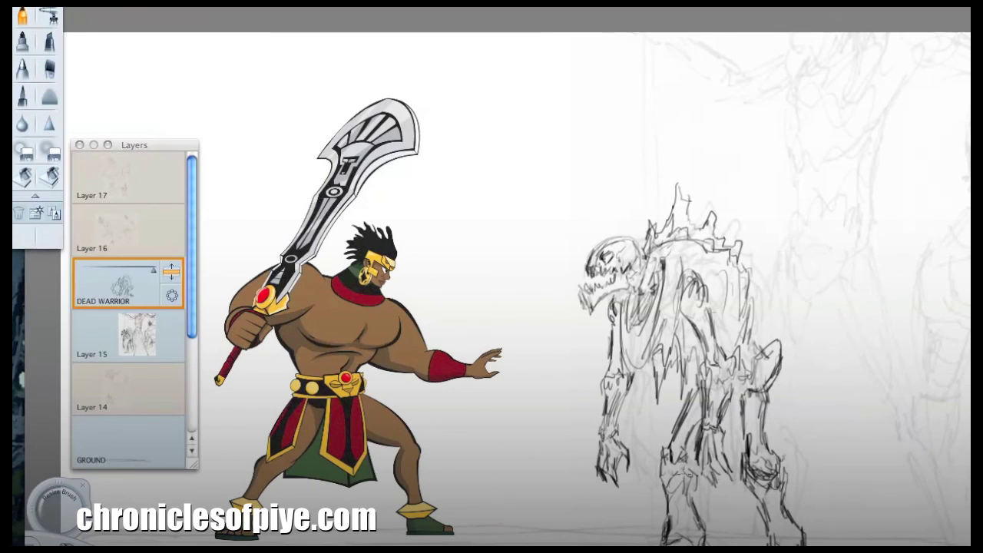
# Scale the creature sketch down slightly and reposition it on the canvas
pyautogui.press('v')
pyautogui.moveTo(565, 327); pyautogui.dragTo(558, 312)
pyautogui.moveTo(665, 392); pyautogui.dragTo(668, 402)
pyautogui.press('Escape')
# Adjust the pencil's brush settings and go over the creature's head, arms, back and torso with stronger lines
pyautogui.doubleClick(22, 16)
pyautogui.click(275, 156)
pyautogui.moveTo(587, 254)
pyautogui.mouseDown()
pyautogui.moveTo(627, 228)
pyautogui.moveTo(585, 263)
pyautogui.moveTo(610, 258)
pyautogui.moveTo(587, 297)
pyautogui.mouseUp()
pyautogui.moveTo(587, 297)
pyautogui.mouseDown()
pyautogui.moveTo(634, 264)
pyautogui.moveTo(634, 294)
pyautogui.moveTo(645, 278)
pyautogui.moveTo(619, 357)
pyautogui.moveTo(662, 249)
pyautogui.moveTo(708, 231)
pyautogui.moveTo(680, 269)
pyautogui.moveTo(676, 330)
pyautogui.moveTo(651, 354)
pyautogui.moveTo(676, 361)
pyautogui.moveTo(675, 304)
pyautogui.moveTo(711, 346)
pyautogui.moveTo(718, 284)
pyautogui.mouseUp()
pyautogui.moveTo(616, 277)
pyautogui.mouseDown()
pyautogui.moveTo(611, 317)
pyautogui.moveTo(623, 362)
pyautogui.moveTo(610, 362)
pyautogui.moveTo(626, 378)
pyautogui.moveTo(593, 422)
pyautogui.moveTo(607, 430)
pyautogui.moveTo(619, 468)
pyautogui.mouseUp()
pyautogui.moveTo(711, 342)
pyautogui.mouseDown()
pyautogui.moveTo(695, 392)
pyautogui.moveTo(714, 418)
pyautogui.moveTo(730, 323)
pyautogui.moveTo(704, 464)
pyautogui.moveTo(714, 453)
pyautogui.mouseUp()
pyautogui.moveTo(719, 319)
pyautogui.mouseDown()
pyautogui.moveTo(735, 261)
pyautogui.moveTo(750, 348)
pyautogui.mouseUp()
pyautogui.moveTo(654, 246)
pyautogui.mouseDown()
pyautogui.moveTo(644, 221)
pyautogui.moveTo(676, 172)
pyautogui.moveTo(739, 256)
pyautogui.moveTo(752, 353)
pyautogui.moveTo(771, 338)
pyautogui.moveTo(675, 441)
pyautogui.moveTo(694, 431)
pyautogui.mouseUp()
# Go over the creature's legs and feet with stronger lines and touch up its hands and neck
pyautogui.moveTo(733, 374)
pyautogui.mouseDown()
pyautogui.moveTo(737, 444)
pyautogui.moveTo(769, 447)
pyautogui.moveTo(745, 464)
pyautogui.mouseUp()
pyautogui.moveTo(683, 435)
pyautogui.mouseDown()
pyautogui.moveTo(665, 450)
pyautogui.moveTo(657, 524)
pyautogui.moveTo(693, 476)
pyautogui.moveTo(699, 522)
pyautogui.moveTo(631, 540)
pyautogui.moveTo(684, 536)
pyautogui.mouseUp()
pyautogui.moveTo(736, 450); pyautogui.dragTo(769, 528)
pyautogui.moveTo(764, 530); pyautogui.dragTo(786, 536)
pyautogui.moveTo(773, 453)
pyautogui.mouseDown()
pyautogui.moveTo(799, 530)
pyautogui.moveTo(765, 544)
pyautogui.mouseUp()
pyautogui.moveTo(698, 527); pyautogui.dragTo(700, 540)
pyautogui.moveTo(799, 530); pyautogui.dragTo(796, 546)
pyautogui.moveTo(697, 426)
pyautogui.mouseDown()
pyautogui.moveTo(701, 454)
pyautogui.moveTo(723, 462)
pyautogui.mouseUp()
pyautogui.moveTo(613, 453); pyautogui.dragTo(622, 464)
pyautogui.moveTo(658, 254)
pyautogui.mouseDown()
pyautogui.moveTo(642, 347)
pyautogui.moveTo(662, 266)
pyautogui.moveTo(616, 296)
pyautogui.mouseUp()
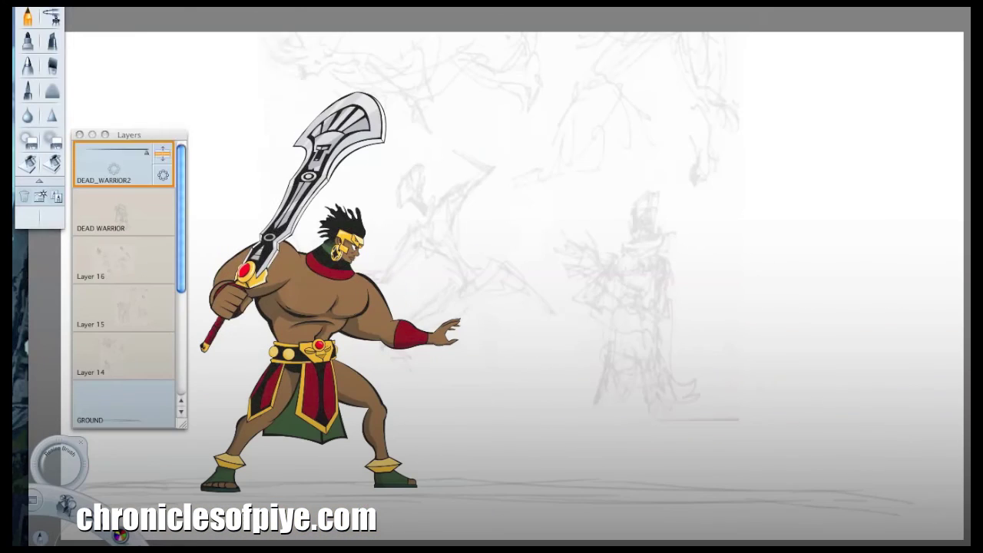
# Reduce the pencil size and sketch the second warrior's banded headdress, face and wrapped collar on the DEAD_WARRIOR2 layer
pyautogui.click(28, 17)
pyautogui.moveTo(142, 117); pyautogui.dragTo(132, 117)
pyautogui.click(256, 147)
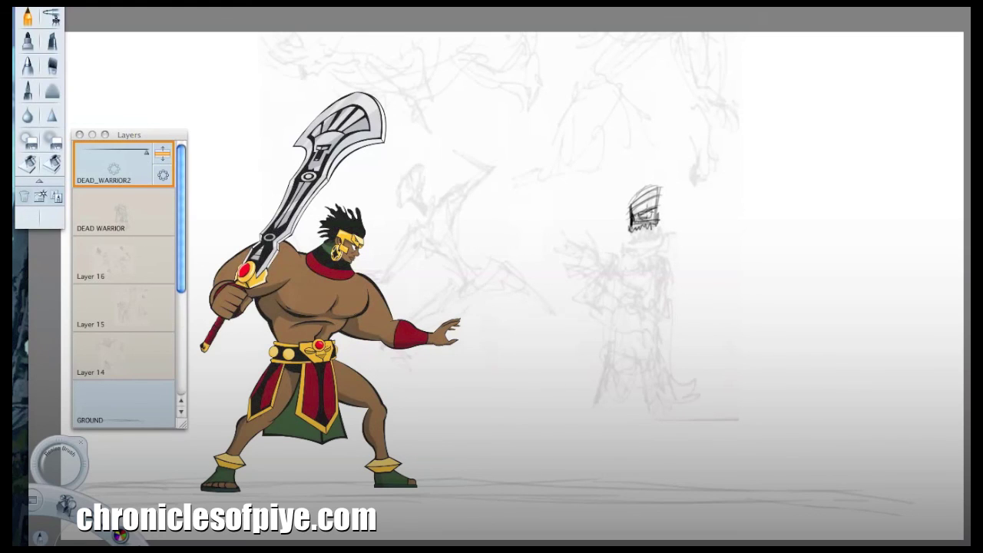
pyautogui.moveTo(655, 228); pyautogui.dragTo(630, 246)
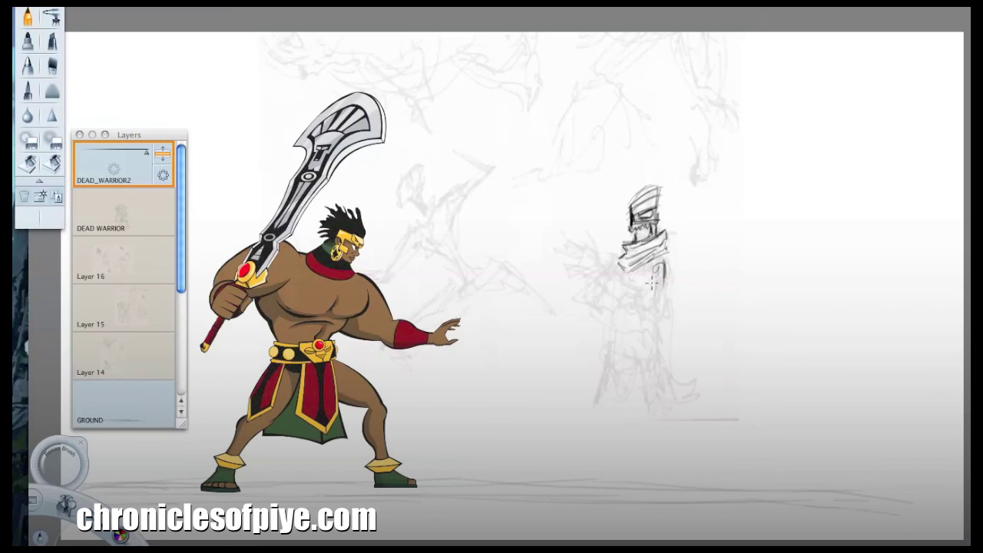
# Sketch the second warrior's chest and rear arm, then the raised front arm with its clawed hand
pyautogui.moveTo(663, 267); pyautogui.dragTo(659, 329)
pyautogui.moveTo(631, 290)
pyautogui.mouseDown()
pyautogui.moveTo(635, 336)
pyautogui.moveTo(585, 229)
pyautogui.mouseUp()
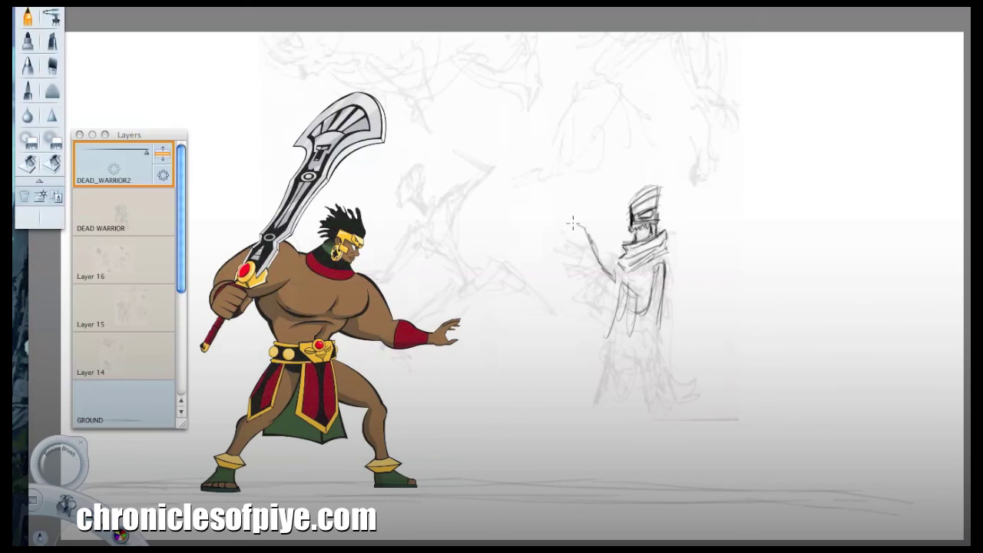
pyautogui.moveTo(548, 248)
pyautogui.mouseDown()
pyautogui.moveTo(557, 261)
pyautogui.moveTo(588, 254)
pyautogui.mouseUp()
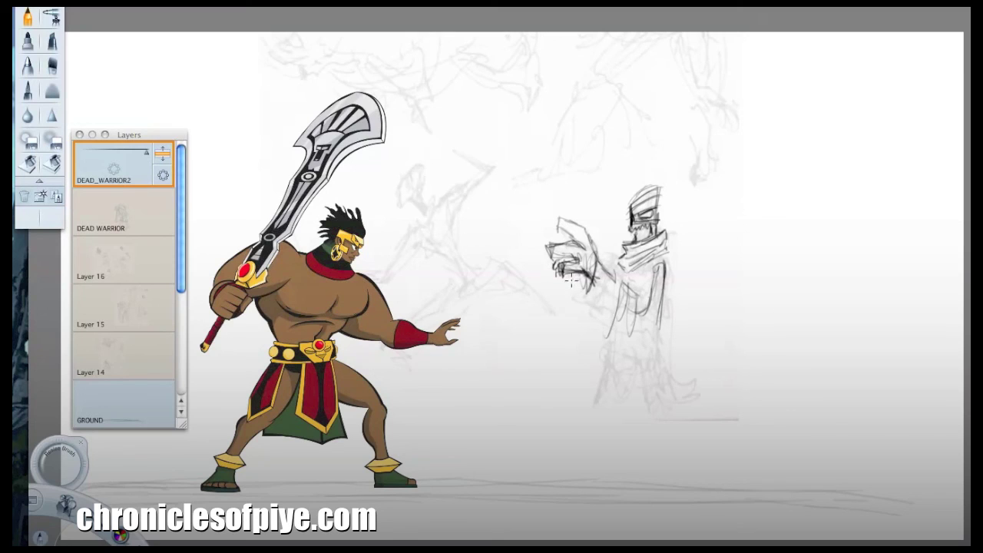
# Sketch the tattered sleeve, wrapped torso and waistband of the second warrior and shade the raised hand
pyautogui.moveTo(584, 269); pyautogui.dragTo(608, 333)
pyautogui.moveTo(630, 283)
pyautogui.mouseDown()
pyautogui.moveTo(625, 343)
pyautogui.moveTo(610, 341)
pyautogui.mouseUp()
pyautogui.moveTo(625, 308); pyautogui.dragTo(624, 331)
pyautogui.moveTo(662, 278); pyautogui.dragTo(671, 315)
pyautogui.moveTo(669, 255)
pyautogui.mouseDown()
pyautogui.moveTo(628, 271)
pyautogui.moveTo(674, 300)
pyautogui.moveTo(619, 271)
pyautogui.mouseUp()
pyautogui.moveTo(649, 360); pyautogui.dragTo(653, 330)
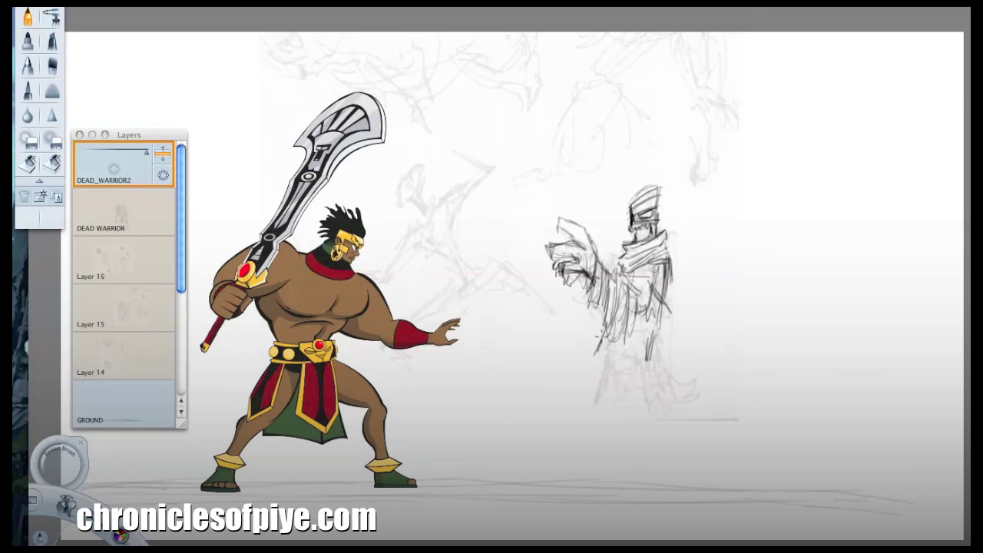
pyautogui.moveTo(608, 365)
pyautogui.mouseDown()
pyautogui.moveTo(653, 338)
pyautogui.moveTo(670, 294)
pyautogui.mouseUp()
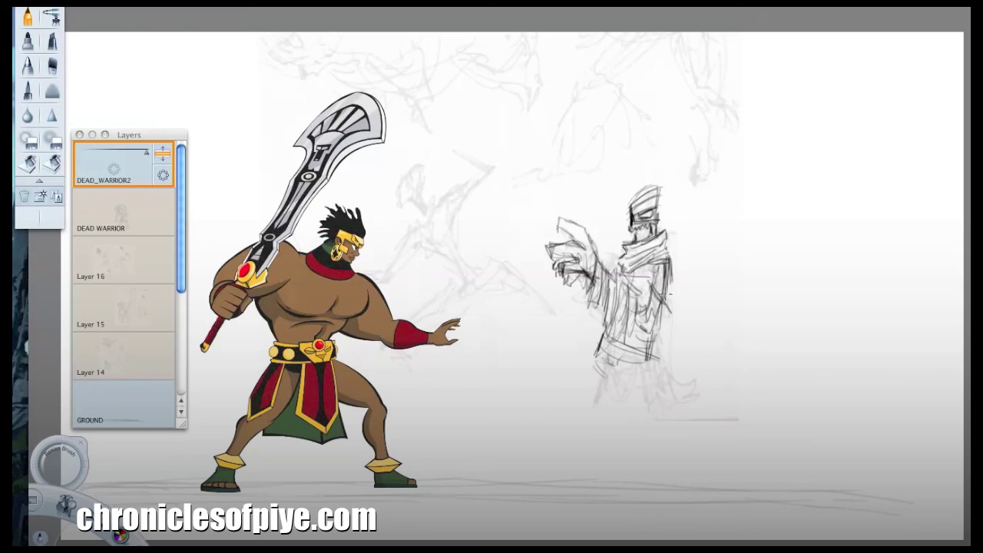
pyautogui.moveTo(581, 226)
pyautogui.mouseDown()
pyautogui.moveTo(577, 289)
pyautogui.moveTo(595, 291)
pyautogui.mouseUp()
pyautogui.moveTo(589, 252); pyautogui.dragTo(574, 273)
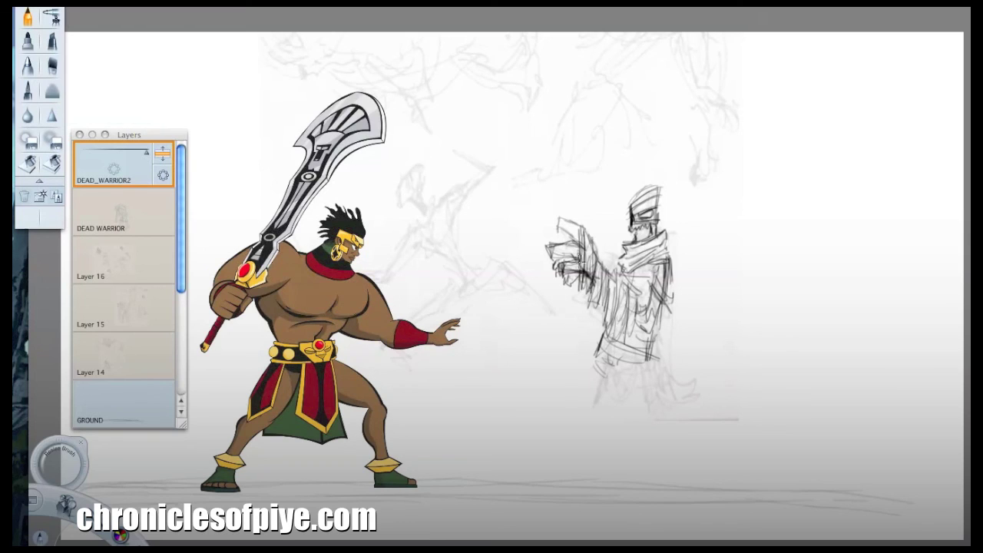
# Sketch the first leg lines below the second warrior's waist and remove the front leg's strokes
pyautogui.moveTo(588, 351)
pyautogui.mouseDown()
pyautogui.moveTo(578, 388)
pyautogui.moveTo(604, 358)
pyautogui.moveTo(614, 415)
pyautogui.mouseUp()
pyautogui.moveTo(622, 370); pyautogui.dragTo(638, 433)
pyautogui.moveTo(591, 358)
pyautogui.mouseDown()
pyautogui.moveTo(553, 427)
pyautogui.moveTo(588, 372)
pyautogui.mouseUp()
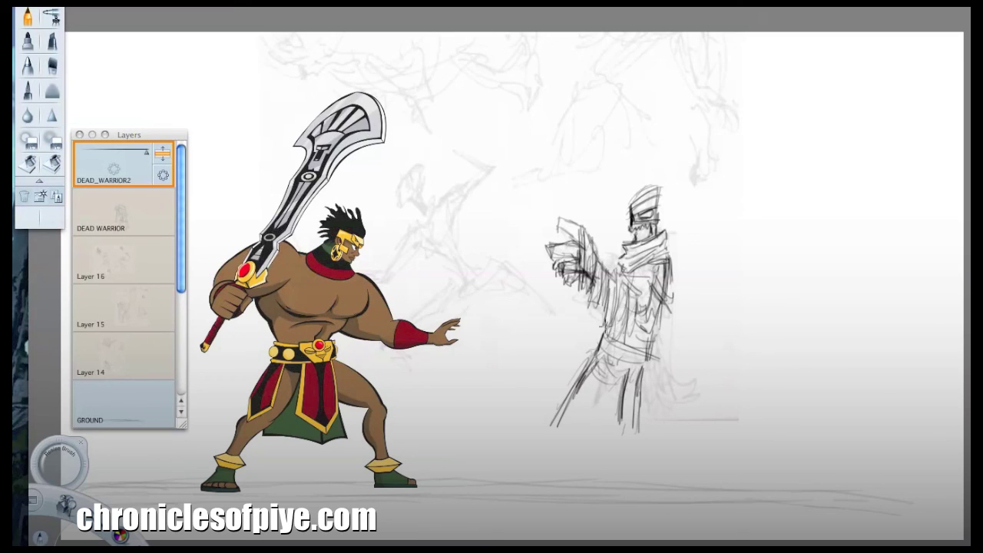
pyautogui.hotkey('ctrl', 'z')
pyautogui.hotkey('ctrl', 'z')
pyautogui.hotkey('ctrl', 'z')
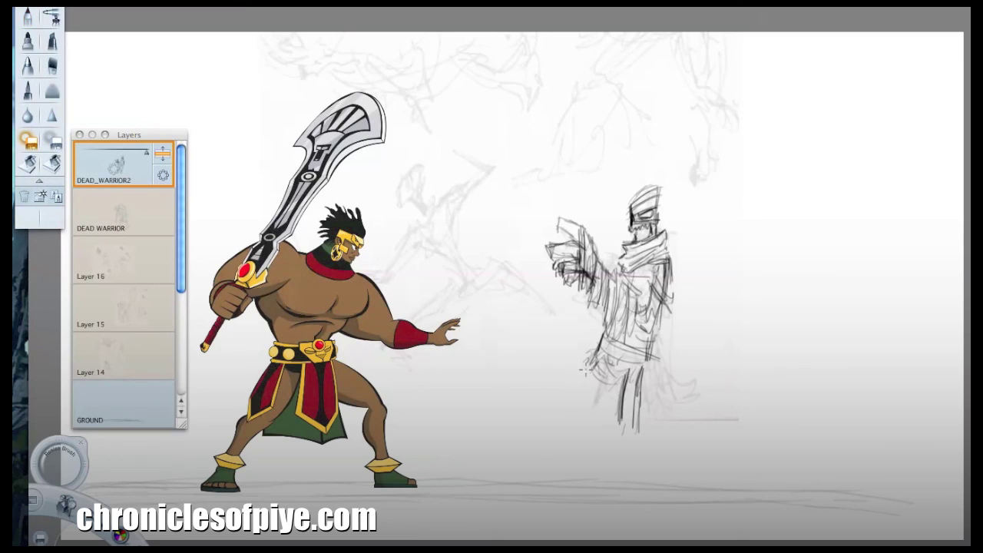
# Sketch the second warrior's rear lower leg with flared, criss-crossed wrappings and the foot
pyautogui.moveTo(624, 412)
pyautogui.mouseDown()
pyautogui.moveTo(621, 449)
pyautogui.moveTo(665, 456)
pyautogui.moveTo(693, 482)
pyautogui.mouseUp()
pyautogui.moveTo(647, 429); pyautogui.dragTo(633, 509)
pyautogui.moveTo(651, 470)
pyautogui.mouseDown()
pyautogui.moveTo(637, 515)
pyautogui.moveTo(674, 482)
pyautogui.mouseUp()
pyautogui.moveTo(634, 448); pyautogui.dragTo(676, 510)
pyautogui.moveTo(695, 476); pyautogui.dragTo(674, 529)
pyautogui.moveTo(655, 516); pyautogui.dragTo(630, 526)
# Redraw the second warrior's front leg from the hip to below the knee in a more upright position
pyautogui.moveTo(604, 363)
pyautogui.mouseDown()
pyautogui.moveTo(585, 409)
pyautogui.moveTo(597, 423)
pyautogui.moveTo(574, 456)
pyautogui.mouseUp()
pyautogui.moveTo(591, 410)
pyautogui.mouseDown()
pyautogui.moveTo(573, 464)
pyautogui.moveTo(590, 467)
pyautogui.mouseUp()
pyautogui.moveTo(587, 421); pyautogui.dragTo(581, 435)
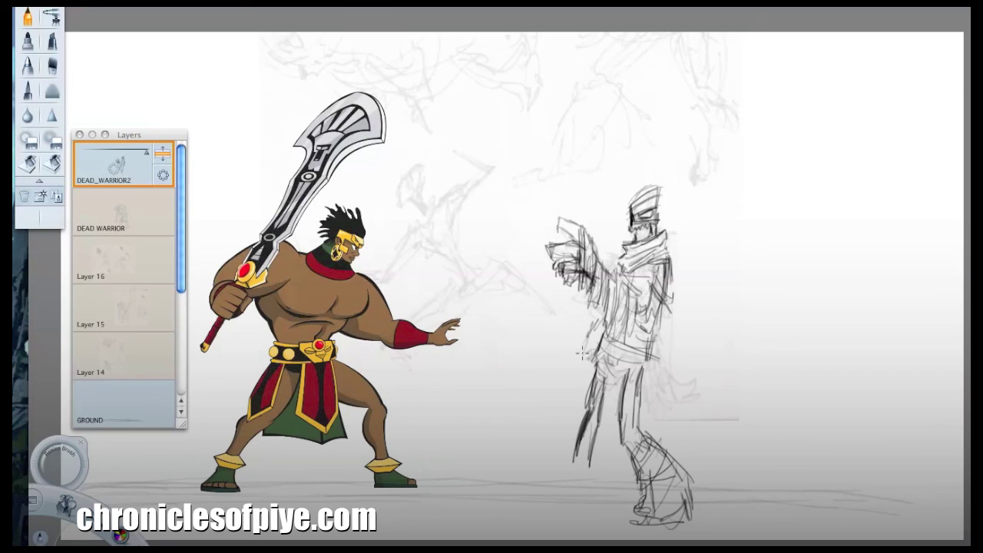
# Sketch the second warrior's lowered front arm hanging beside the hip, ending in a clawed hand
pyautogui.moveTo(600, 317); pyautogui.dragTo(570, 385)
pyautogui.moveTo(586, 336); pyautogui.dragTo(564, 398)
pyautogui.moveTo(580, 364); pyautogui.dragTo(563, 409)
pyautogui.moveTo(581, 377); pyautogui.dragTo(569, 415)
pyautogui.moveTo(586, 378); pyautogui.dragTo(562, 420)
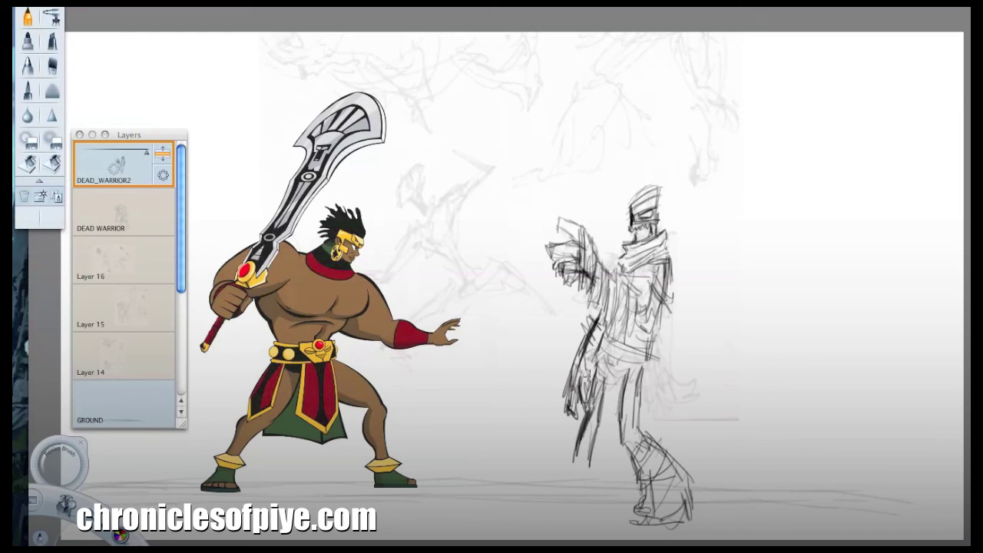
# Sketch the cloth around the second warrior's hips and the front leg's flared lower wrappings and foot
pyautogui.moveTo(626, 362)
pyautogui.mouseDown()
pyautogui.moveTo(604, 390)
pyautogui.moveTo(619, 413)
pyautogui.mouseUp()
pyautogui.moveTo(657, 362); pyautogui.dragTo(646, 415)
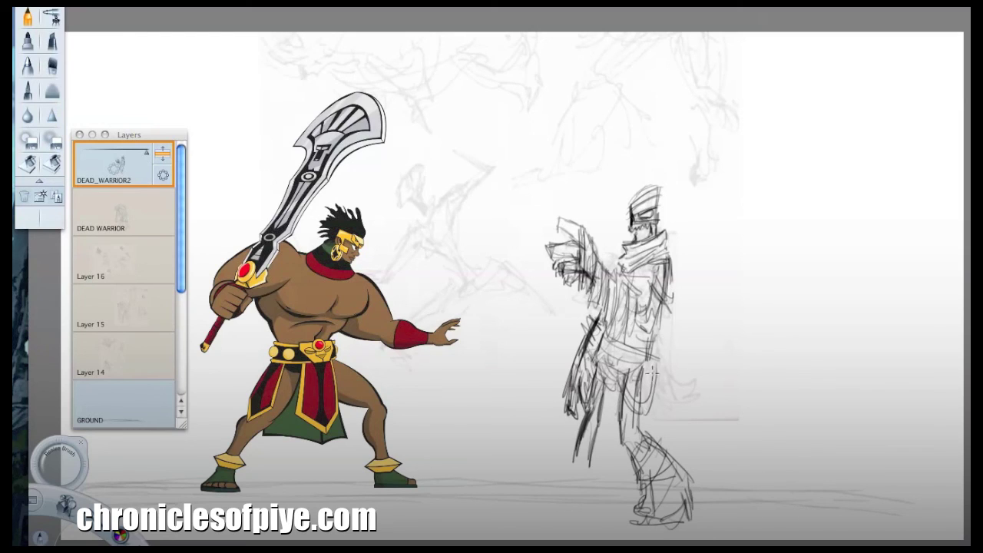
pyautogui.moveTo(583, 446)
pyautogui.mouseDown()
pyautogui.moveTo(560, 481)
pyautogui.moveTo(574, 476)
pyautogui.moveTo(569, 495)
pyautogui.moveTo(552, 507)
pyautogui.moveTo(603, 513)
pyautogui.mouseUp()
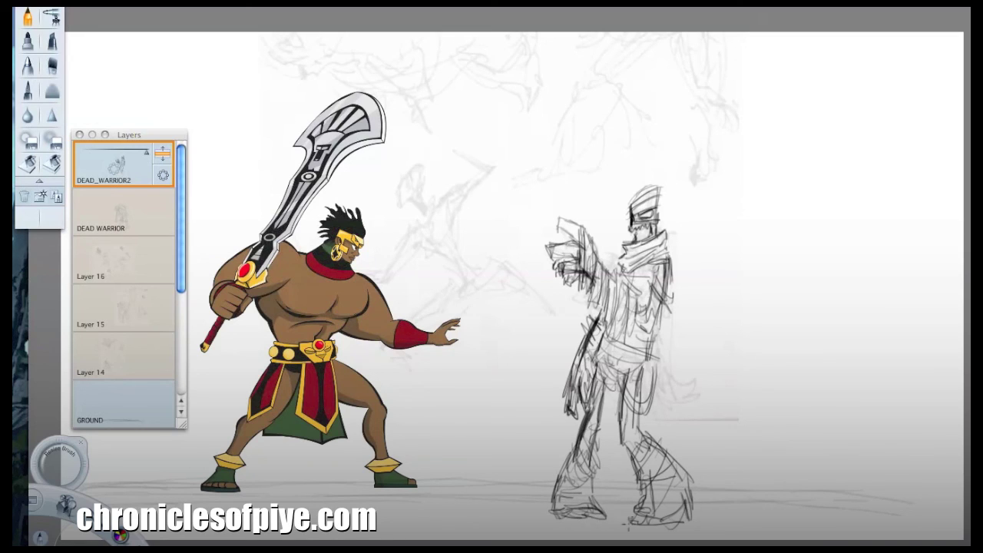
# Refine the second warrior's rear arm, collar and waist wrappings
pyautogui.moveTo(654, 262)
pyautogui.mouseDown()
pyautogui.moveTo(654, 313)
pyautogui.moveTo(667, 315)
pyautogui.mouseUp()
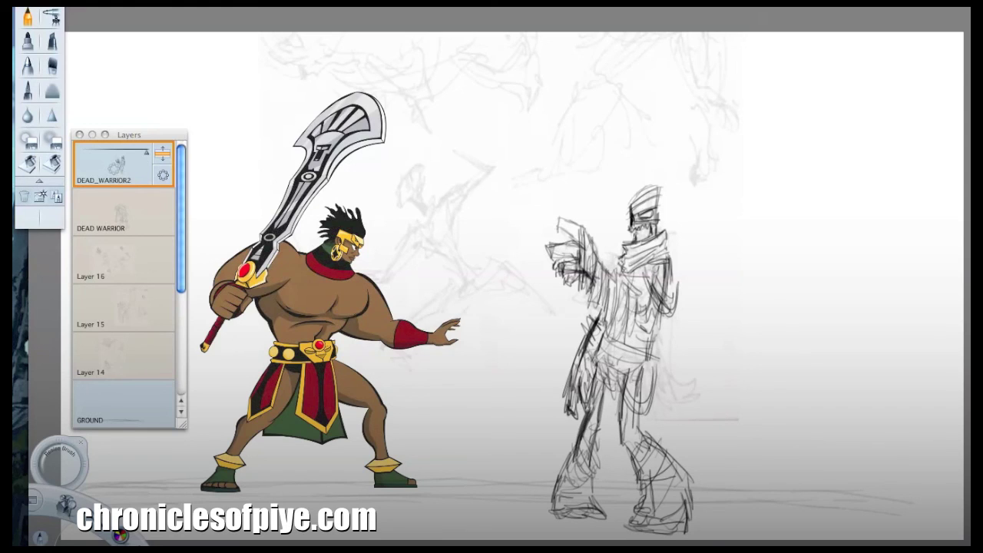
pyautogui.moveTo(633, 243); pyautogui.dragTo(665, 236)
pyautogui.moveTo(606, 330)
pyautogui.mouseDown()
pyautogui.moveTo(637, 352)
pyautogui.moveTo(637, 365)
pyautogui.mouseUp()
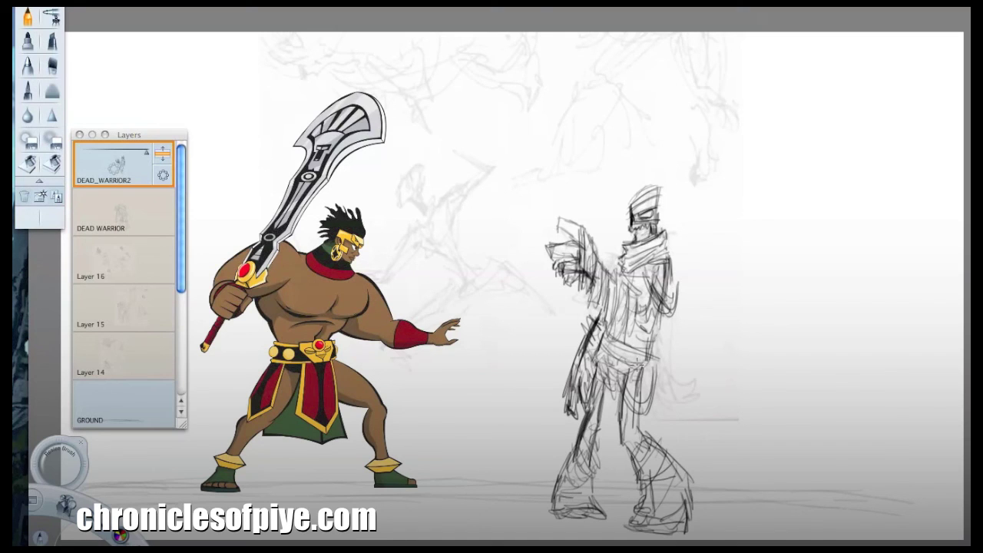
# Scale the second warrior sketch down slightly and move it up toward the ground line
pyautogui.press('v')
pyautogui.moveTo(615, 290); pyautogui.dragTo(461, 289)
pyautogui.moveTo(610, 317); pyautogui.dragTo(607, 307)
pyautogui.press('Escape')
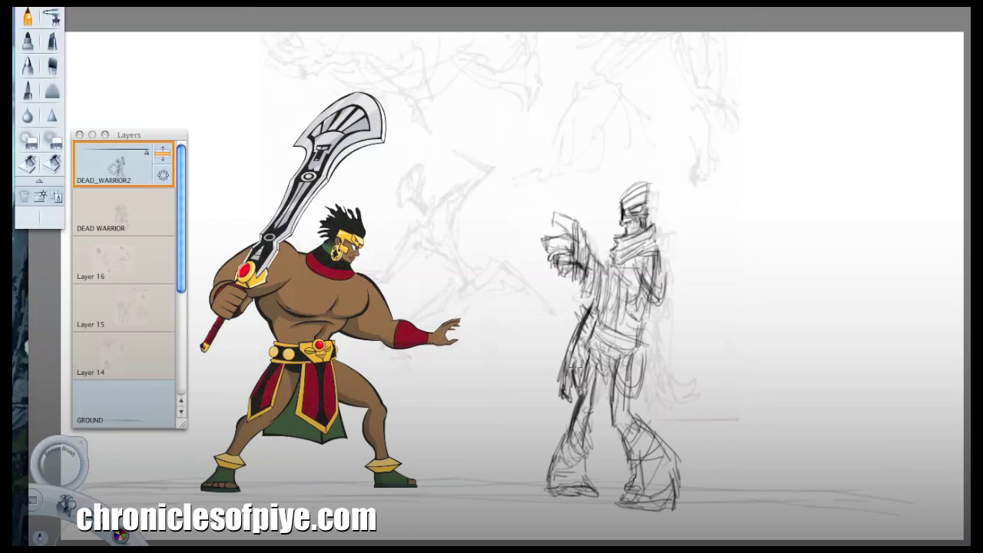
# Increase the pencil size and darken the second warrior's headdress, face and neck
pyautogui.doubleClick(28, 11)
pyautogui.moveTo(132, 116); pyautogui.dragTo(169, 116)
pyautogui.click(256, 145)
pyautogui.moveTo(619, 229)
pyautogui.mouseDown()
pyautogui.moveTo(645, 214)
pyautogui.moveTo(648, 182)
pyautogui.moveTo(654, 226)
pyautogui.mouseUp()
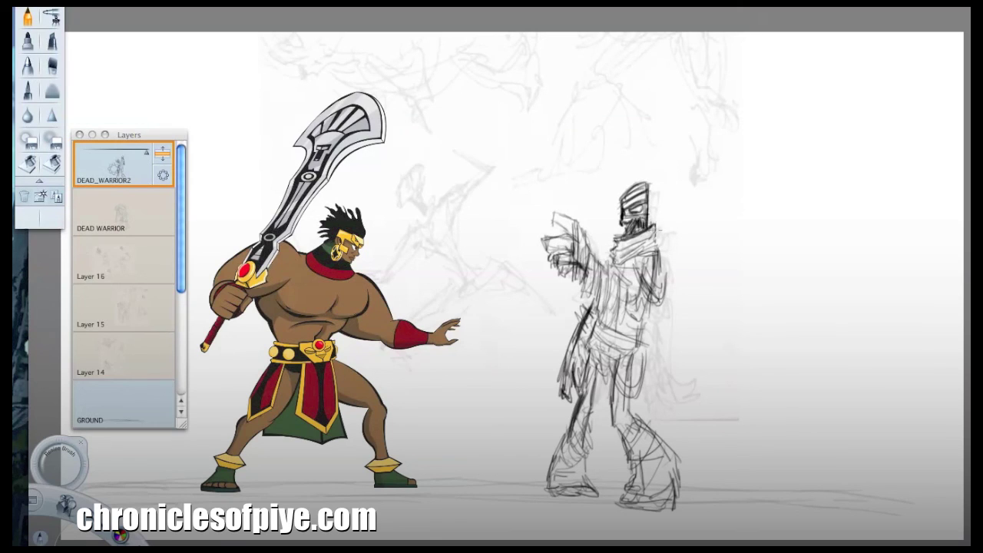
# Darken the second warrior's collar, rear arm, raised hand and hanging sleeve strips
pyautogui.moveTo(610, 258)
pyautogui.mouseDown()
pyautogui.moveTo(661, 241)
pyautogui.moveTo(644, 267)
pyautogui.moveTo(646, 307)
pyautogui.mouseUp()
pyautogui.moveTo(659, 271)
pyautogui.mouseDown()
pyautogui.moveTo(659, 303)
pyautogui.moveTo(631, 283)
pyautogui.moveTo(624, 315)
pyautogui.moveTo(650, 298)
pyautogui.mouseUp()
pyautogui.moveTo(585, 230)
pyautogui.mouseDown()
pyautogui.moveTo(559, 213)
pyautogui.moveTo(554, 227)
pyautogui.moveTo(572, 257)
pyautogui.moveTo(557, 267)
pyautogui.moveTo(578, 287)
pyautogui.mouseUp()
pyautogui.moveTo(590, 249); pyautogui.dragTo(587, 289)
pyautogui.moveTo(573, 238); pyautogui.dragTo(585, 301)
pyautogui.moveTo(596, 258); pyautogui.dragTo(596, 314)
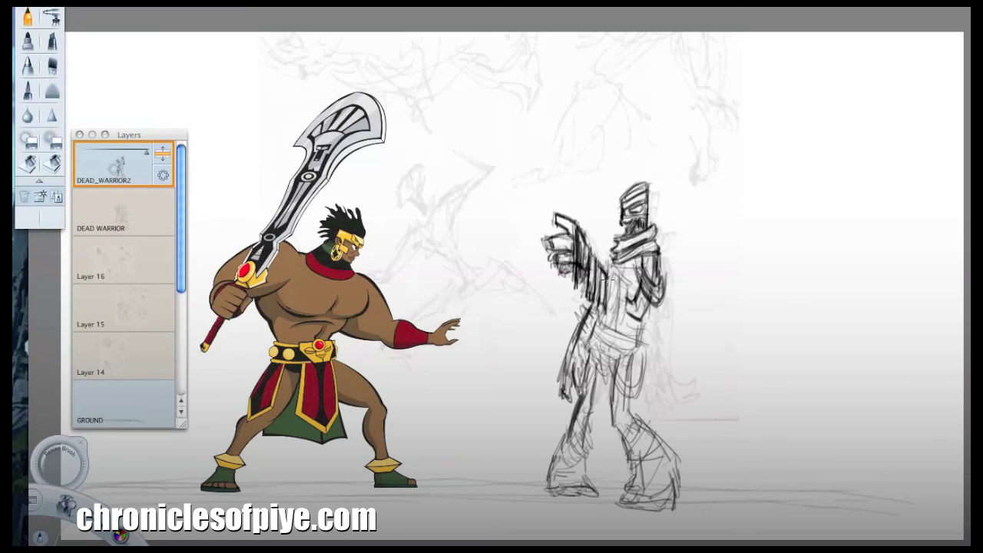
# Darken the torso wrappings, waistband and loincloth of the second warrior
pyautogui.moveTo(615, 275)
pyautogui.mouseDown()
pyautogui.moveTo(619, 315)
pyautogui.moveTo(601, 329)
pyautogui.moveTo(627, 299)
pyautogui.moveTo(626, 318)
pyautogui.mouseUp()
pyautogui.moveTo(631, 304); pyautogui.dragTo(619, 325)
pyautogui.moveTo(607, 259)
pyautogui.mouseDown()
pyautogui.moveTo(642, 283)
pyautogui.moveTo(613, 270)
pyautogui.moveTo(636, 290)
pyautogui.moveTo(619, 341)
pyautogui.moveTo(590, 341)
pyautogui.moveTo(600, 384)
pyautogui.moveTo(630, 389)
pyautogui.mouseUp()
pyautogui.moveTo(616, 352)
pyautogui.mouseDown()
pyautogui.moveTo(642, 391)
pyautogui.moveTo(628, 365)
pyautogui.moveTo(646, 359)
pyautogui.mouseUp()
# Darken the second warrior's lowered front arm from the elbow down to the clawed hand
pyautogui.moveTo(601, 335)
pyautogui.mouseDown()
pyautogui.moveTo(625, 354)
pyautogui.moveTo(596, 352)
pyautogui.mouseUp()
pyautogui.moveTo(590, 318); pyautogui.dragTo(580, 337)
pyautogui.moveTo(584, 332); pyautogui.dragTo(565, 364)
pyautogui.moveTo(574, 355); pyautogui.dragTo(560, 403)
# Darken both of the second warrior's legs, including the flared wrappings and feet
pyautogui.moveTo(592, 365)
pyautogui.mouseDown()
pyautogui.moveTo(573, 393)
pyautogui.moveTo(581, 443)
pyautogui.moveTo(558, 472)
pyautogui.mouseUp()
pyautogui.moveTo(573, 452)
pyautogui.mouseDown()
pyautogui.moveTo(573, 478)
pyautogui.moveTo(548, 461)
pyautogui.moveTo(594, 496)
pyautogui.mouseUp()
pyautogui.moveTo(555, 487)
pyautogui.mouseDown()
pyautogui.moveTo(561, 497)
pyautogui.moveTo(579, 492)
pyautogui.mouseUp()
pyautogui.moveTo(619, 381)
pyautogui.mouseDown()
pyautogui.moveTo(610, 432)
pyautogui.moveTo(624, 434)
pyautogui.moveTo(639, 476)
pyautogui.moveTo(631, 490)
pyautogui.moveTo(650, 499)
pyautogui.mouseUp()
pyautogui.moveTo(632, 428)
pyautogui.mouseDown()
pyautogui.moveTo(624, 469)
pyautogui.moveTo(647, 510)
pyautogui.moveTo(666, 512)
pyautogui.mouseUp()
pyautogui.moveTo(678, 456)
pyautogui.mouseDown()
pyautogui.moveTo(658, 492)
pyautogui.moveTo(670, 512)
pyautogui.moveTo(664, 479)
pyautogui.mouseUp()
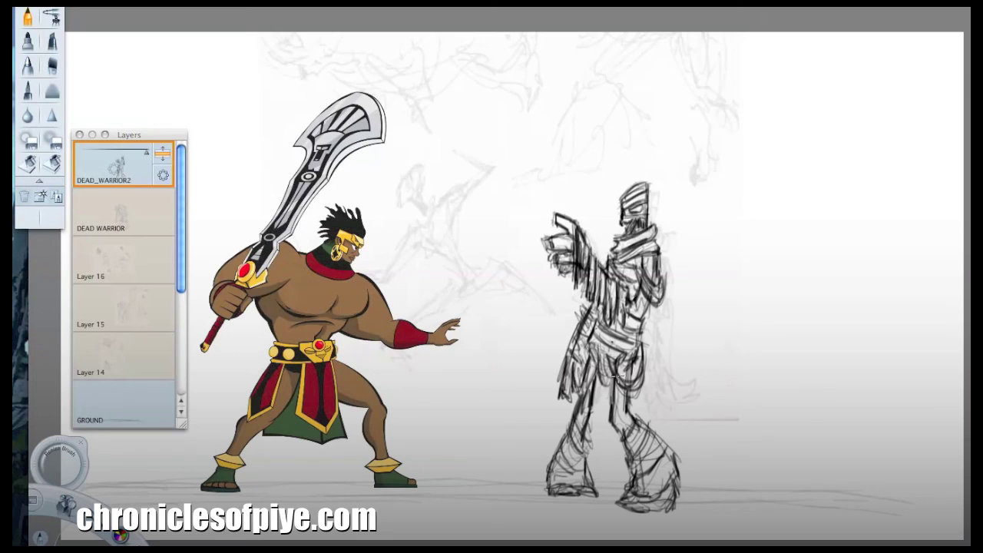
# Add a new layer named DEMON above the dead-warrior layers and show the Layer 14 rough in place of the warriors
pyautogui.moveTo(121, 165); pyautogui.dragTo(155, 144)
pyautogui.click(144, 3)
pyautogui.click(159, 19)
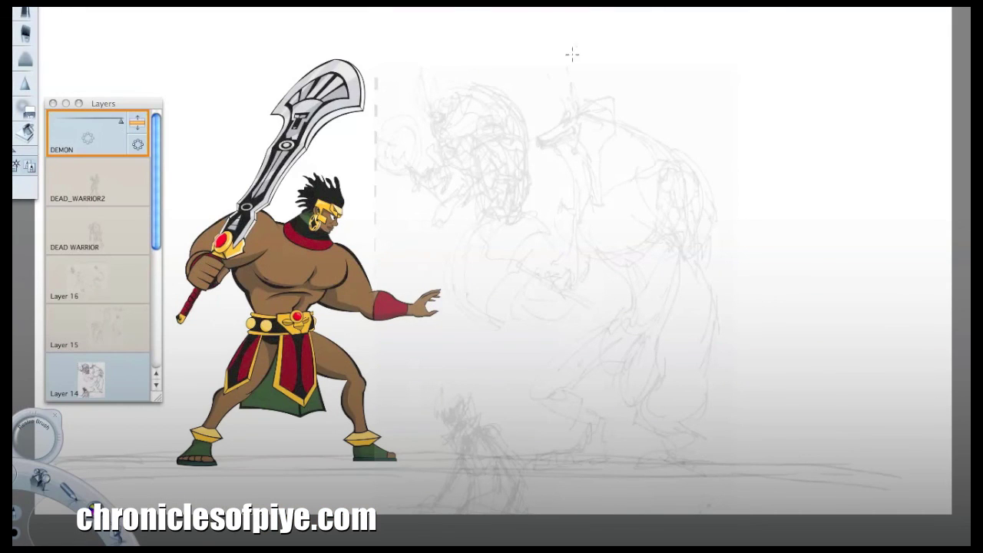
# Sketch the demon's jackal-like head over the rough, with a long pointed snout, dark eye and tall ears
pyautogui.moveTo(573, 113)
pyautogui.mouseDown()
pyautogui.moveTo(544, 132)
pyautogui.moveTo(583, 141)
pyautogui.mouseUp()
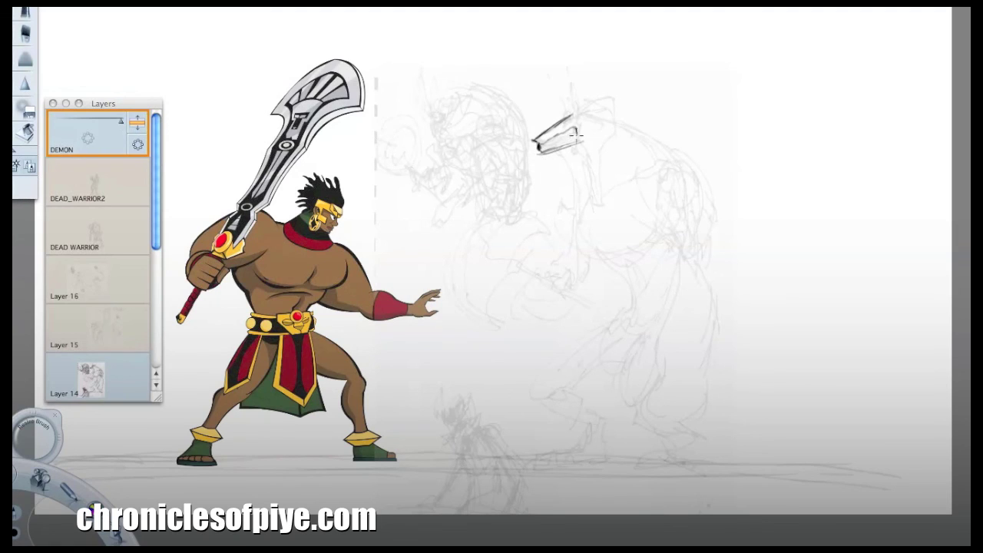
pyautogui.moveTo(562, 117); pyautogui.dragTo(563, 124)
pyautogui.moveTo(578, 123); pyautogui.dragTo(544, 146)
# Sketch the demon's neck, throat and protruding chest, and the sloping line from the head over the back to the shoulder
pyautogui.moveTo(580, 93)
pyautogui.mouseDown()
pyautogui.moveTo(569, 54)
pyautogui.moveTo(560, 92)
pyautogui.moveTo(537, 58)
pyautogui.moveTo(572, 98)
pyautogui.moveTo(558, 116)
pyautogui.moveTo(587, 86)
pyautogui.moveTo(559, 73)
pyautogui.moveTo(557, 112)
pyautogui.moveTo(614, 92)
pyautogui.moveTo(664, 141)
pyautogui.moveTo(584, 127)
pyautogui.moveTo(590, 157)
pyautogui.moveTo(599, 156)
pyautogui.moveTo(591, 200)
pyautogui.moveTo(583, 145)
pyautogui.moveTo(691, 168)
pyautogui.moveTo(720, 189)
pyautogui.moveTo(722, 230)
pyautogui.mouseUp()
pyautogui.moveTo(602, 209); pyautogui.dragTo(584, 240)
pyautogui.moveTo(630, 265)
pyautogui.mouseDown()
pyautogui.moveTo(590, 246)
pyautogui.moveTo(631, 264)
pyautogui.mouseUp()
pyautogui.moveTo(618, 193)
pyautogui.mouseDown()
pyautogui.moveTo(588, 235)
pyautogui.moveTo(592, 218)
pyautogui.mouseUp()
pyautogui.moveTo(607, 160); pyautogui.dragTo(606, 192)
pyautogui.moveTo(631, 97); pyautogui.dragTo(660, 138)
pyautogui.moveTo(570, 148)
pyautogui.mouseDown()
pyautogui.moveTo(584, 177)
pyautogui.moveTo(587, 164)
pyautogui.moveTo(581, 184)
pyautogui.mouseUp()
pyautogui.moveTo(582, 178); pyautogui.dragTo(573, 229)
pyautogui.moveTo(577, 215)
pyautogui.mouseDown()
pyautogui.moveTo(570, 240)
pyautogui.moveTo(586, 250)
pyautogui.mouseUp()
# Outline the demon's shoulder and upper arm down to the elbow
pyautogui.moveTo(697, 170); pyautogui.dragTo(720, 206)
pyautogui.moveTo(654, 183); pyautogui.dragTo(691, 232)
pyautogui.moveTo(703, 175); pyautogui.dragTo(728, 246)
pyautogui.moveTo(674, 215); pyautogui.dragTo(700, 246)
pyautogui.moveTo(677, 211); pyautogui.dragTo(702, 258)
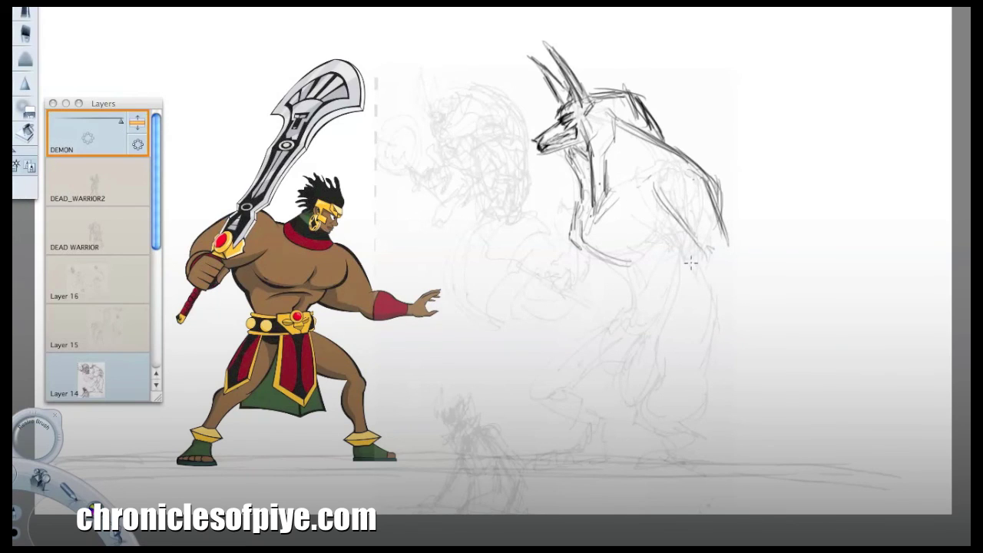
# Sketch the demon's long hanging forearm and hand, plus the body contours beneath the chest and armpit
pyautogui.moveTo(700, 258); pyautogui.dragTo(742, 285)
pyautogui.moveTo(716, 258)
pyautogui.mouseDown()
pyautogui.moveTo(724, 303)
pyautogui.moveTo(705, 351)
pyautogui.mouseUp()
pyautogui.moveTo(743, 275); pyautogui.dragTo(756, 349)
pyautogui.moveTo(707, 285)
pyautogui.mouseDown()
pyautogui.moveTo(700, 407)
pyautogui.moveTo(757, 387)
pyautogui.mouseUp()
pyautogui.moveTo(759, 347); pyautogui.dragTo(757, 395)
pyautogui.moveTo(716, 335); pyautogui.dragTo(711, 379)
pyautogui.moveTo(613, 263); pyautogui.dragTo(629, 289)
pyautogui.moveTo(693, 237); pyautogui.dragTo(679, 296)
# Redraw the demon's upper back as a high arched hump running from behind the ears to the shoulder
pyautogui.moveTo(603, 91)
pyautogui.mouseDown()
pyautogui.moveTo(632, 97)
pyautogui.moveTo(661, 136)
pyautogui.mouseUp()
pyautogui.moveTo(595, 90); pyautogui.dragTo(693, 140)
pyautogui.moveTo(597, 90); pyautogui.dragTo(674, 124)
pyautogui.moveTo(629, 93); pyautogui.dragTo(707, 173)
pyautogui.moveTo(677, 124); pyautogui.dragTo(707, 180)
pyautogui.moveTo(615, 122); pyautogui.dragTo(653, 140)
# Reinforce the lower edge of the demon's chest where it meets the belly
pyautogui.moveTo(600, 267); pyautogui.dragTo(631, 273)
pyautogui.moveTo(641, 275)
pyautogui.mouseDown()
pyautogui.moveTo(673, 251)
pyautogui.moveTo(650, 274)
pyautogui.mouseUp()
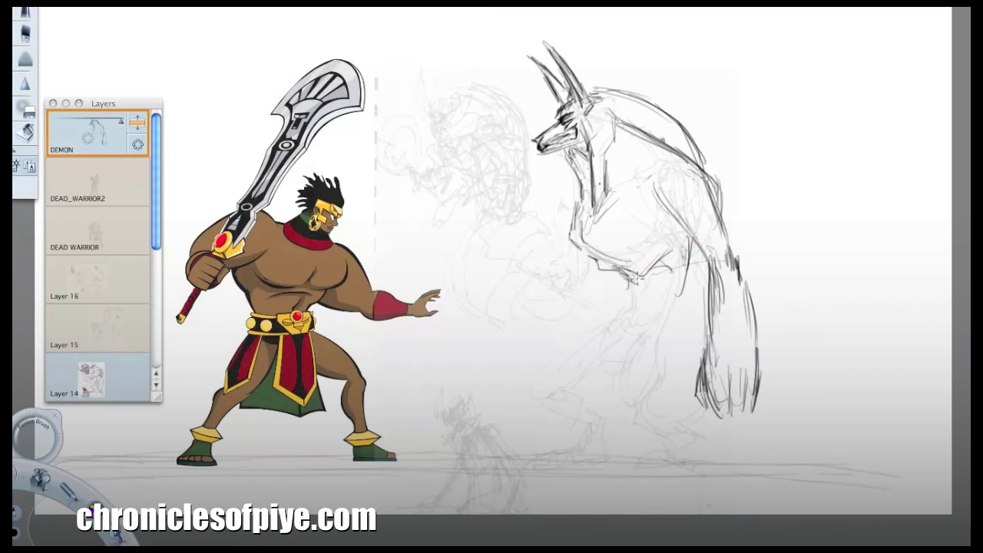